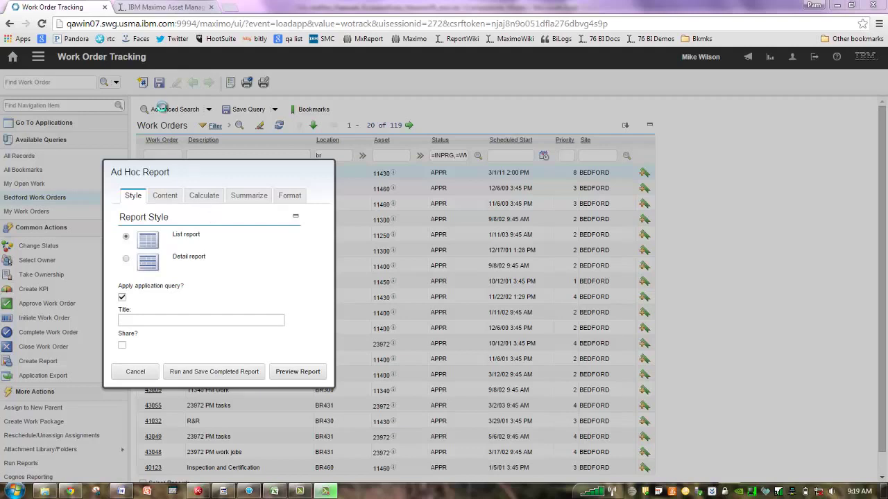
Review the recordings table on the Maximo 76 BI Recordings wiki page, then return to the Work Order Tracking ad hoc report.
left_click(174, 8)
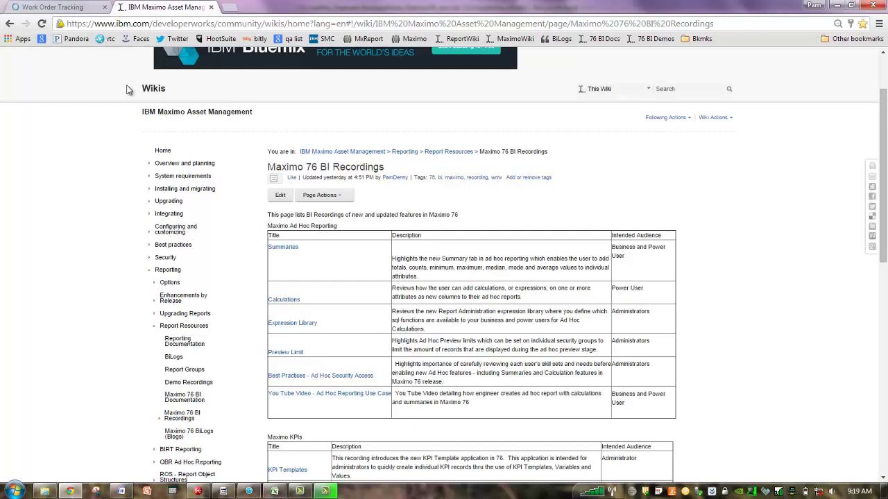
left_click(77, 10)
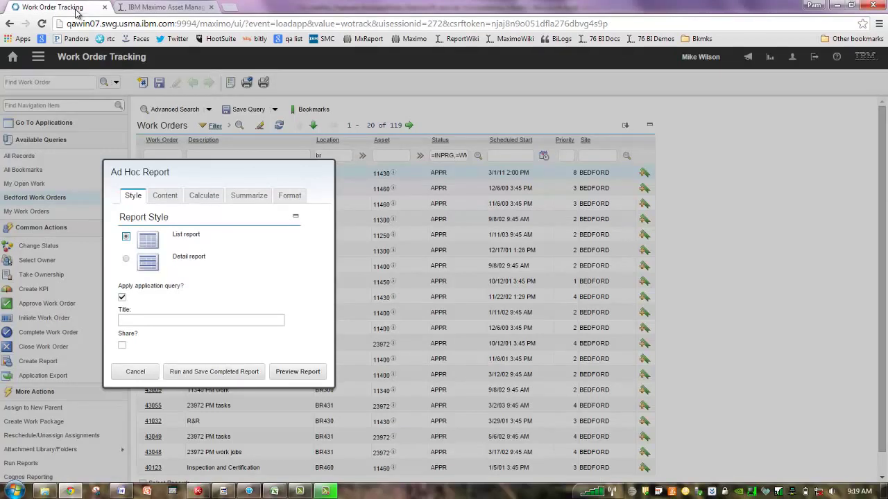
left_click(275, 491)
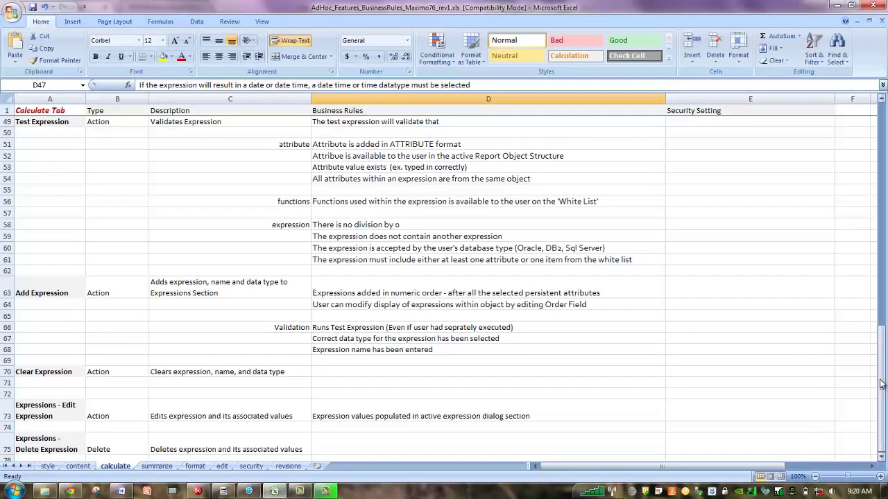
left_click_drag(879, 383, 882, 140)
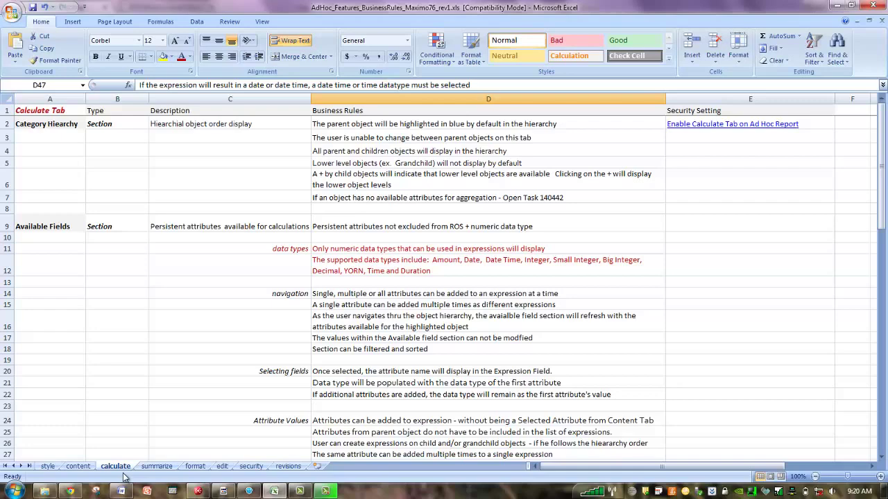
left_click(49, 467)
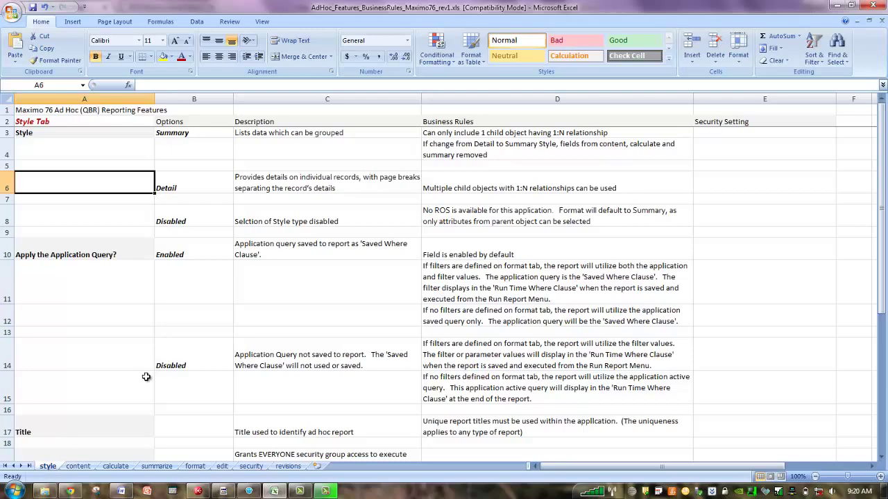
left_click(127, 469)
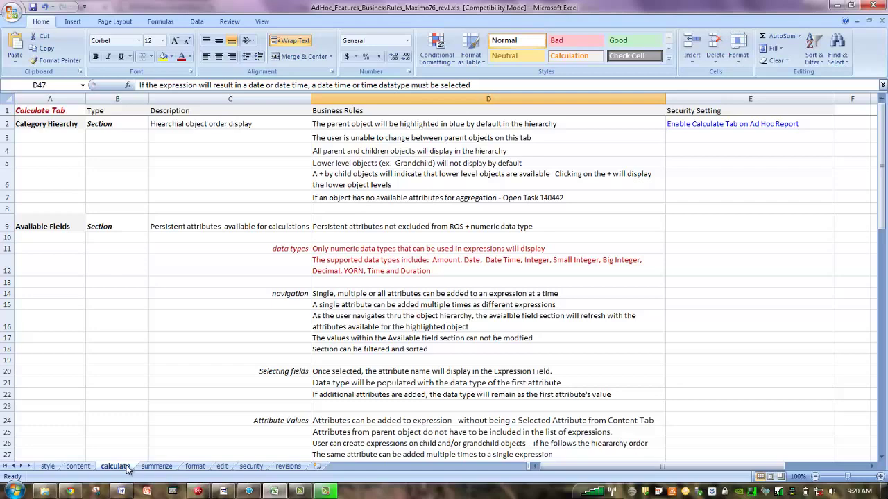
left_click(70, 491)
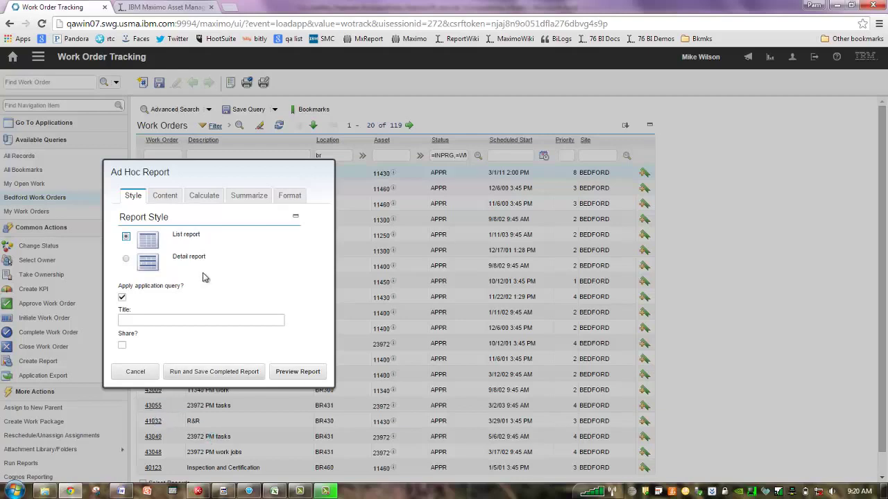
Switch the Ad Hoc Report to its Calculate page, which lists 92 Work Order Details fields.
left_click(211, 195)
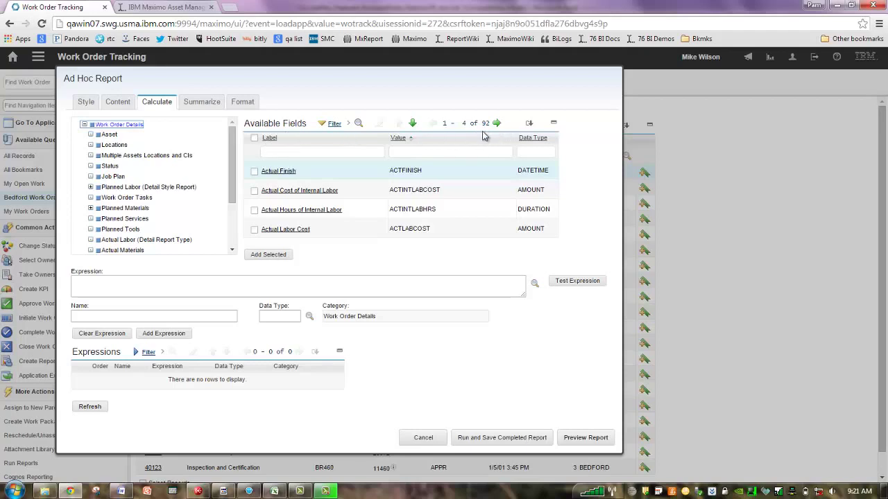
left_click(119, 102)
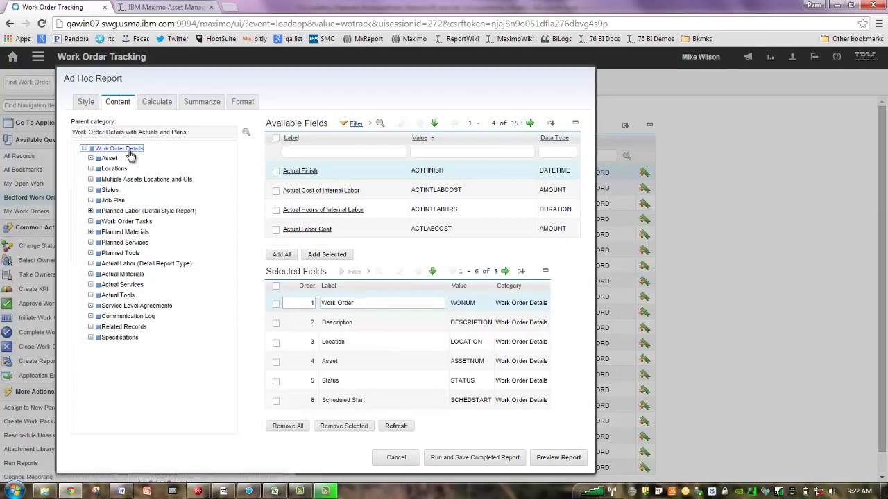
left_click(157, 102)
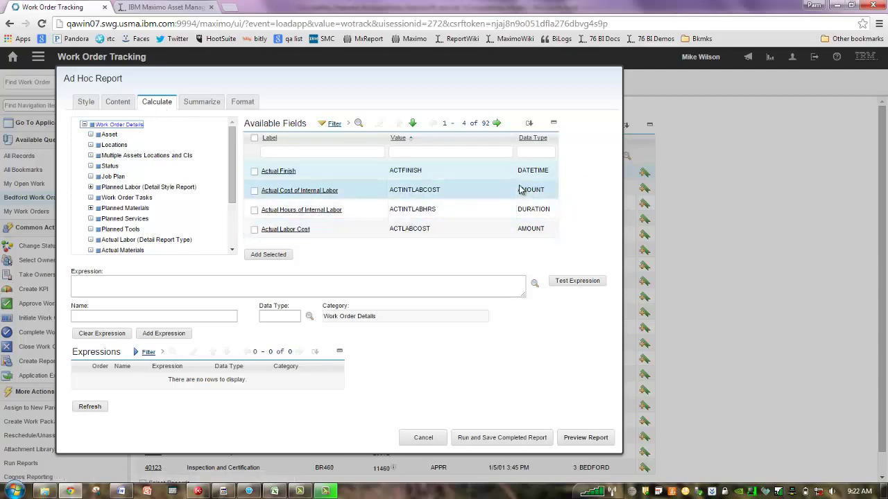
left_click(276, 491)
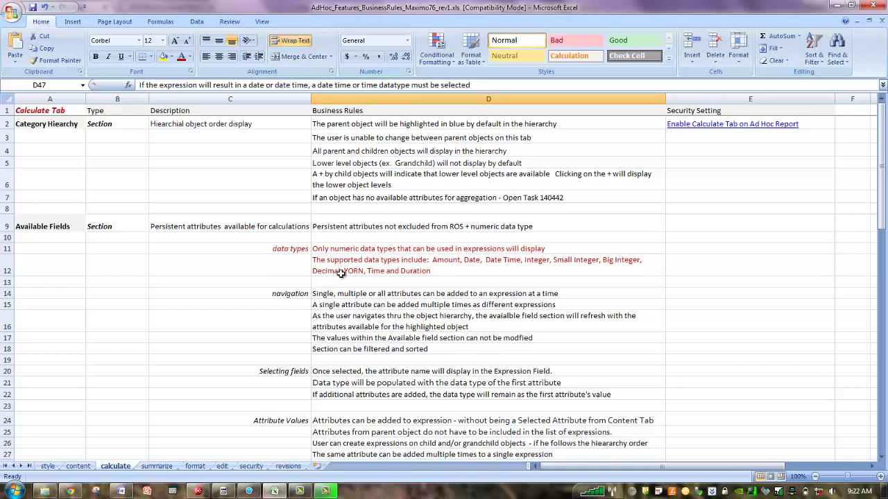
left_click(484, 273)
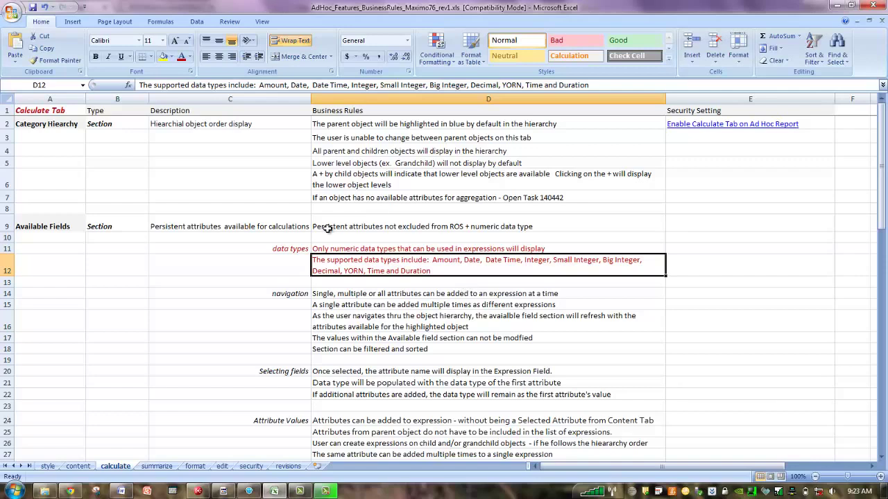
left_click(70, 492)
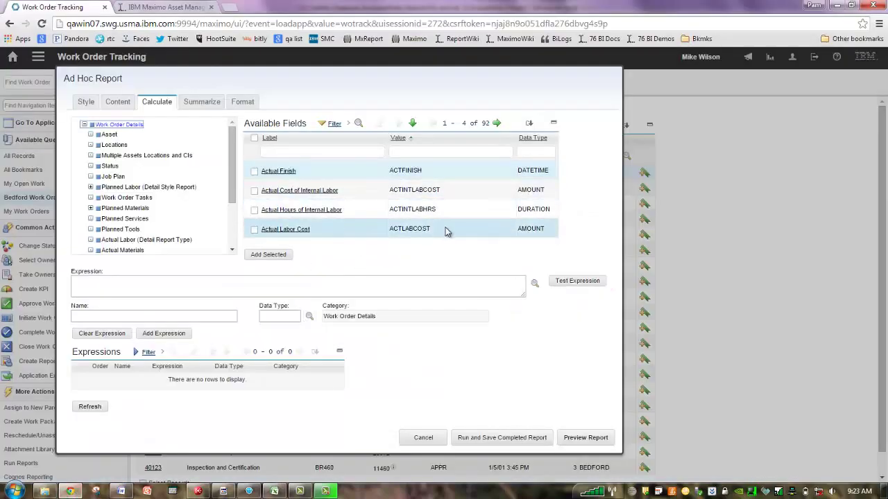
left_click(311, 153)
type("d")
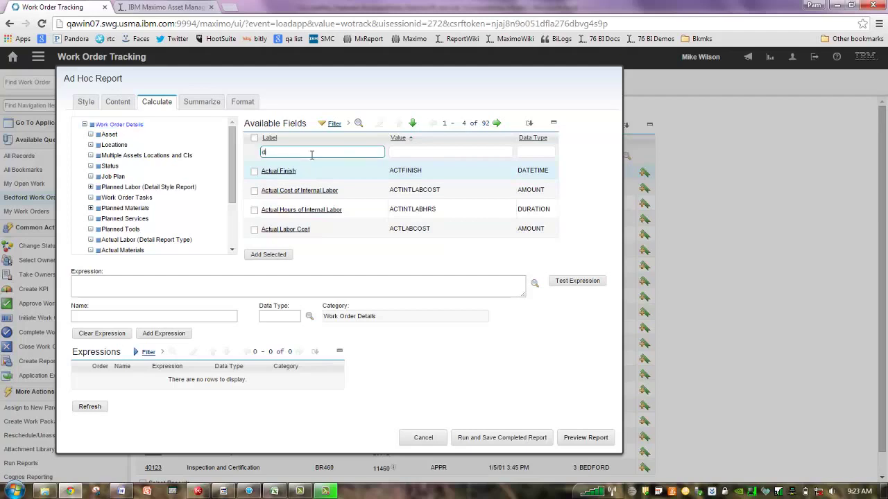
type("escription")
key("Return")
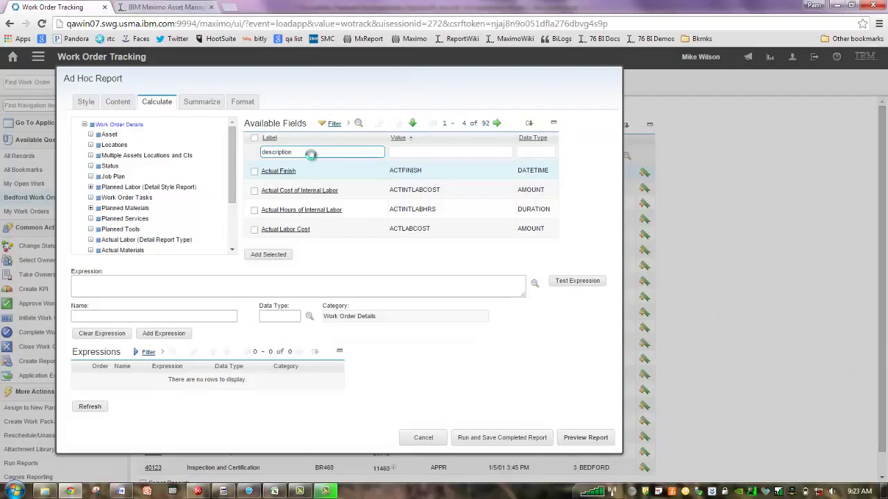
double_click(311, 154)
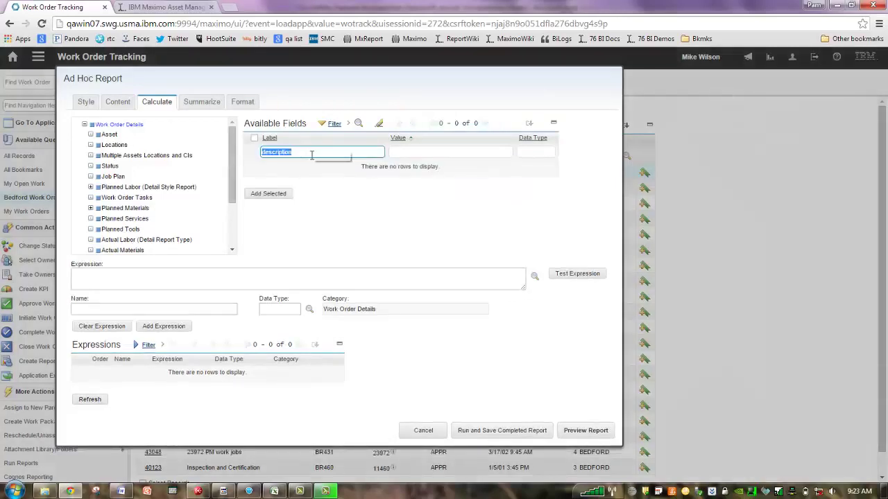
key("BackSpace")
key("Return")
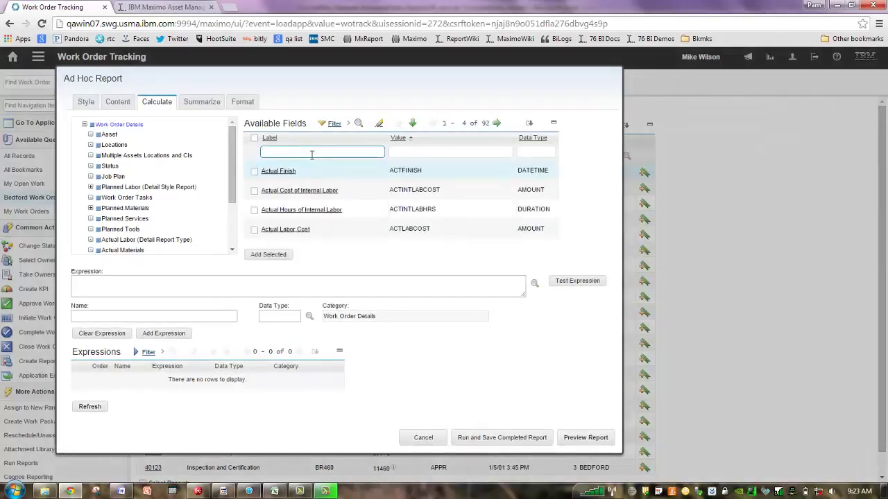
Filter fields by 'target' and drag Target Finish in, making the expression TARGCOMPDATE (DATETIME).
type("target")
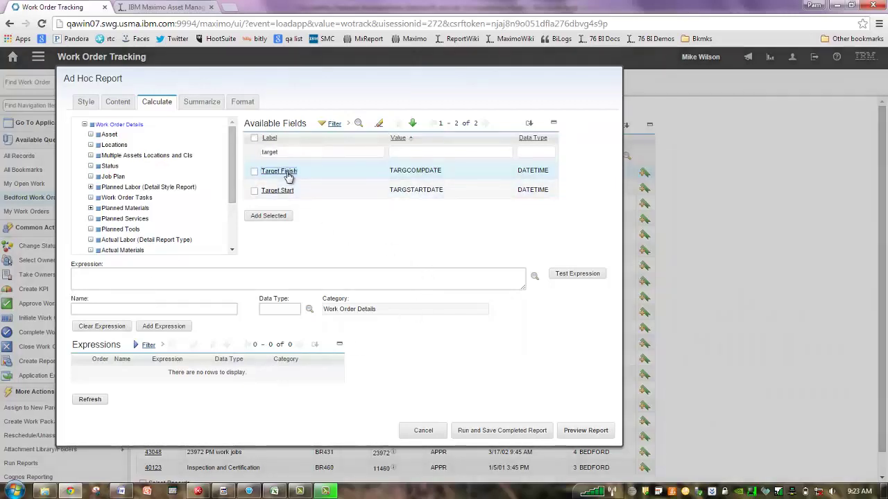
left_click(286, 171)
left_click_drag(286, 171, 109, 284)
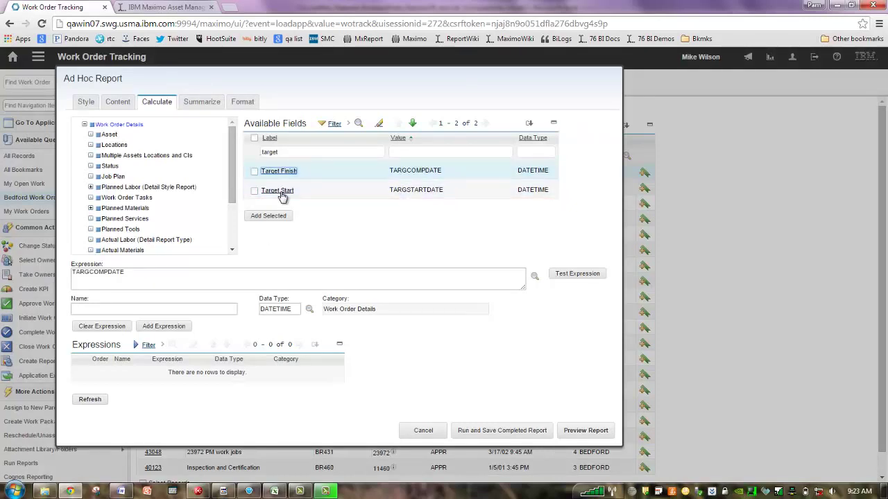
left_click(143, 274)
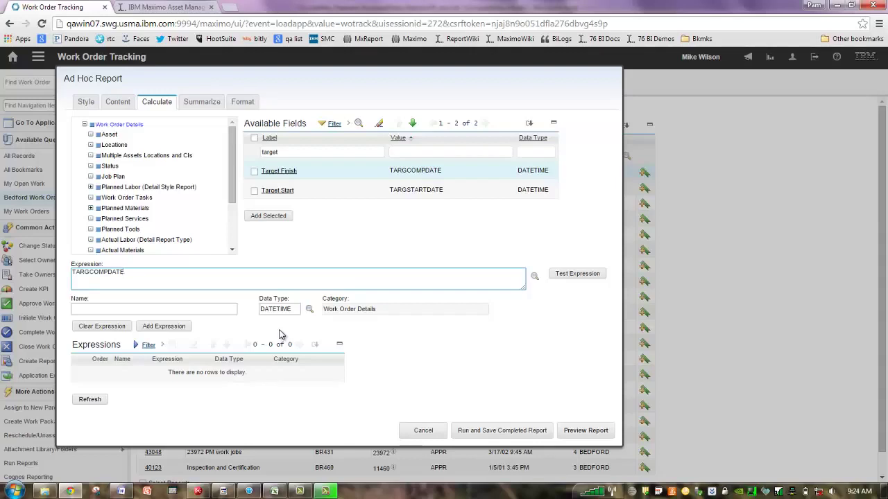
Add the TARGCOMPDATE expression to the expressions list under the name 'Target Completion Date'.
left_click(134, 306)
type("Target Completion Date")
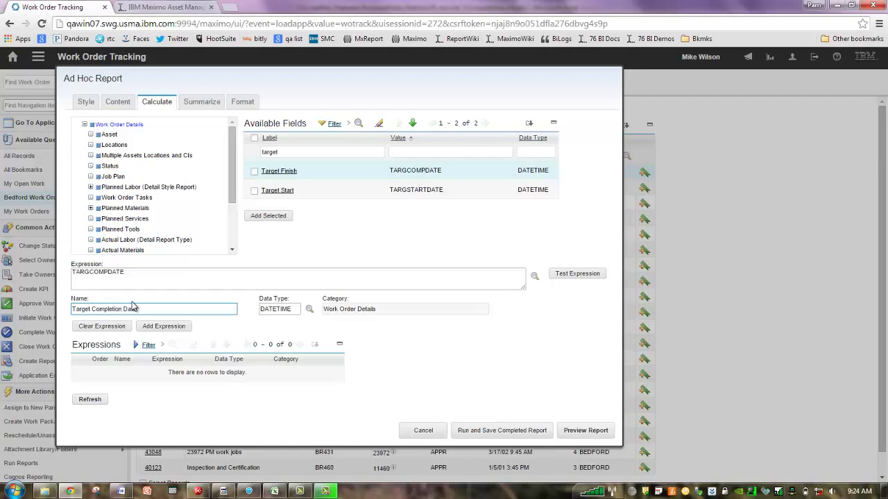
left_click(182, 326)
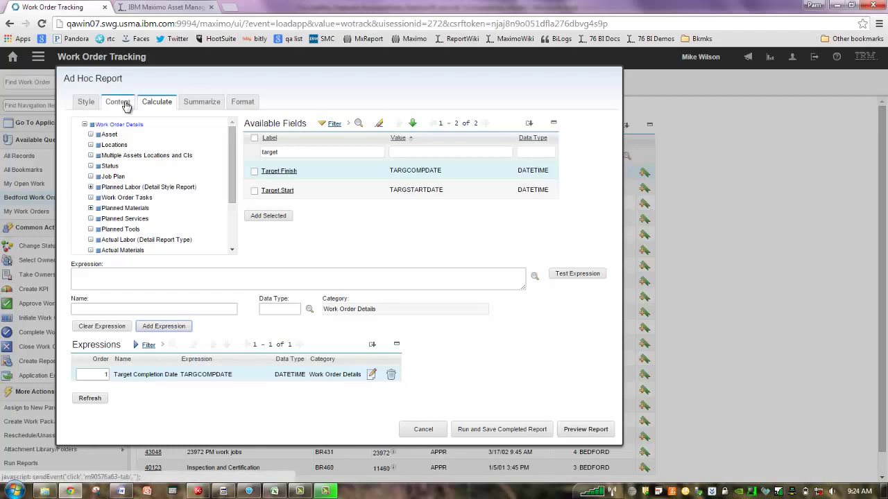
Preview the report in BIRT Report Viewer to check the new Target Completion Date column.
left_click(581, 430)
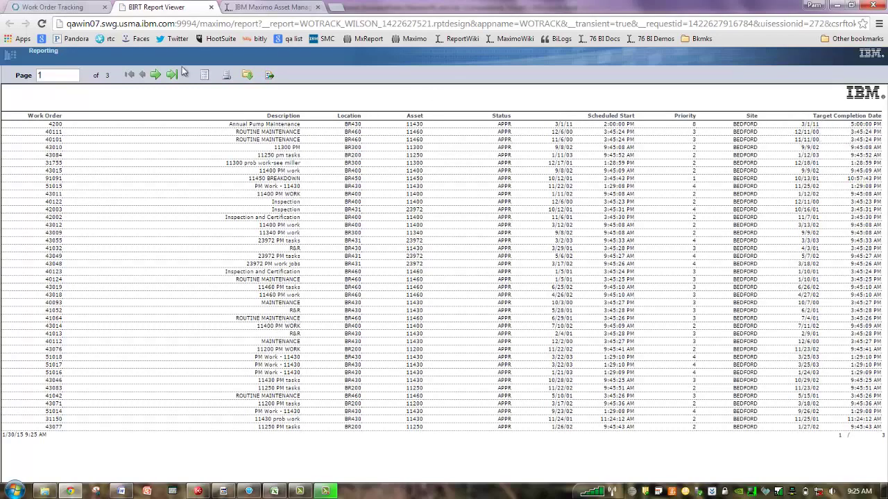
left_click(68, 7)
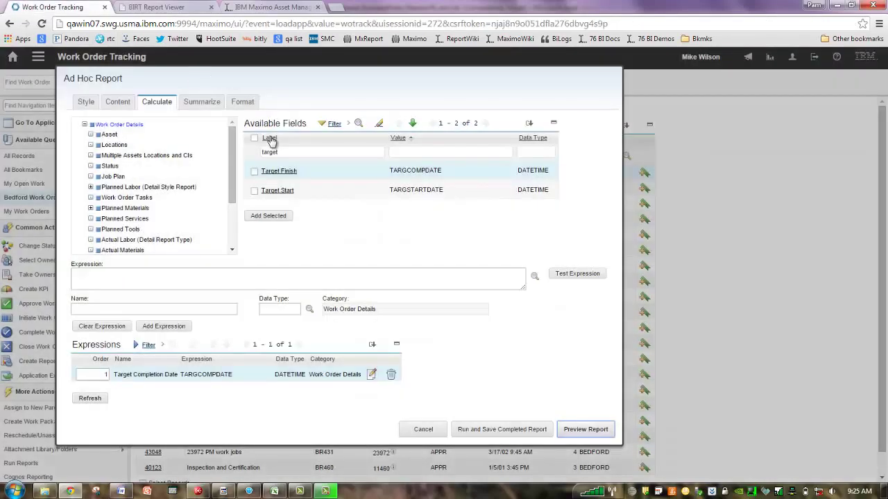
left_click(284, 173)
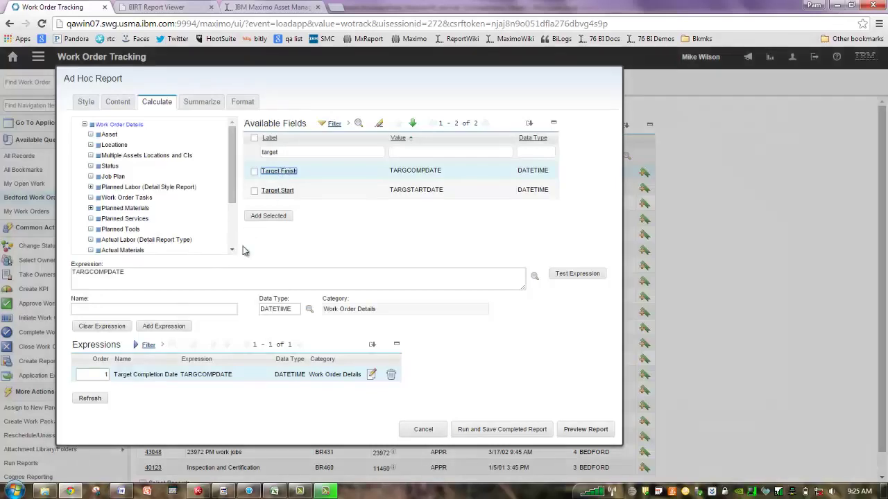
left_click(157, 314)
type("Target Completion Date")
left_click(167, 327)
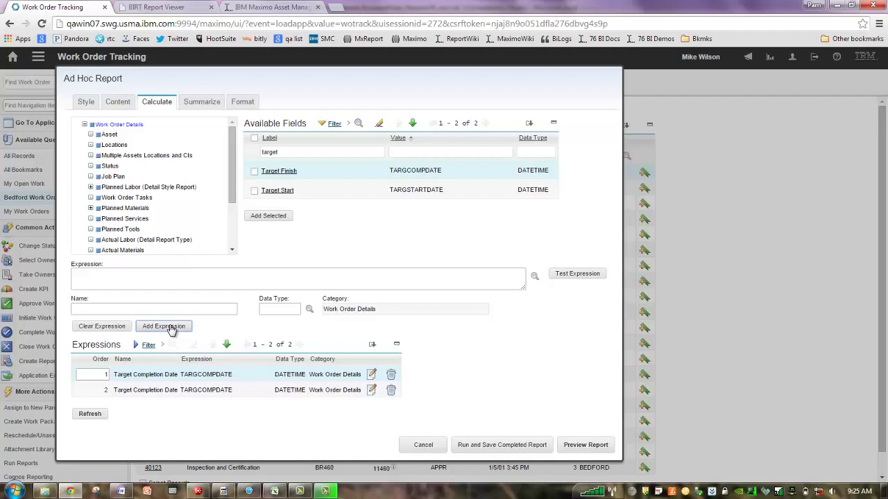
left_click(390, 389)
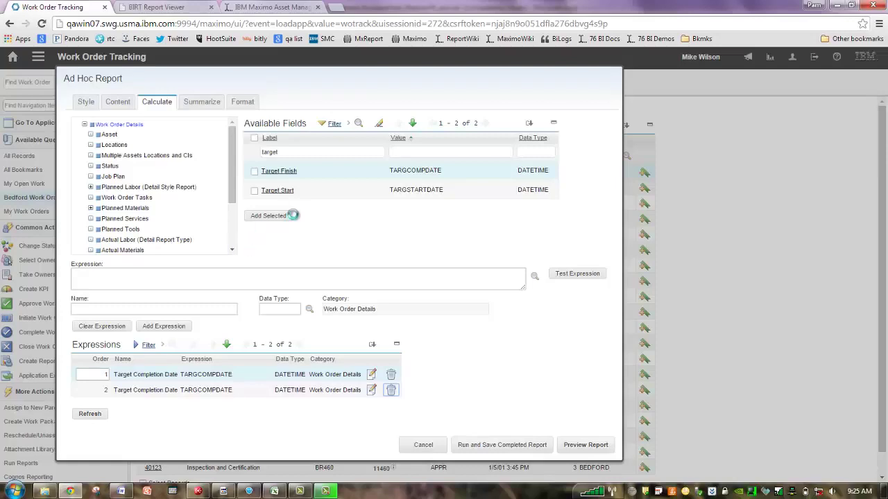
Write 'TARGCOMPDATE - current date' named 'number of days overdue' and test it, getting error BMXAA9052E.
left_click(286, 171)
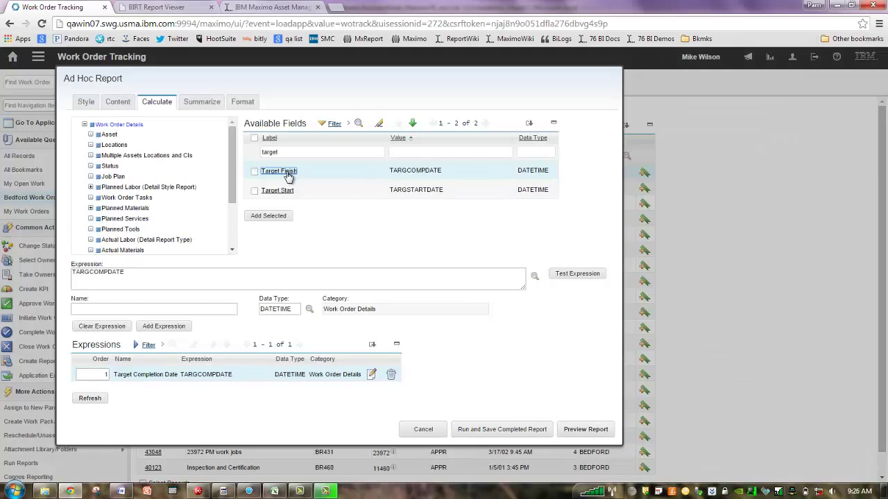
left_click(156, 276)
type("- current date")
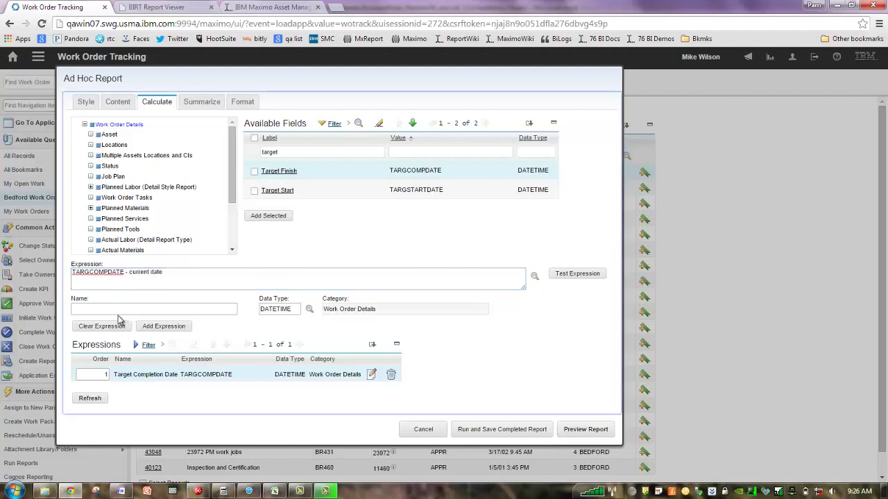
left_click(106, 309)
type("number of days overdue")
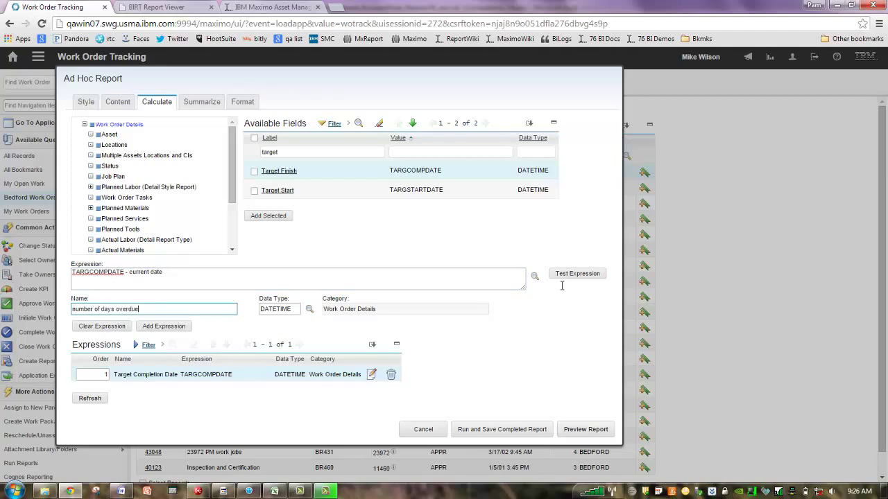
left_click(563, 273)
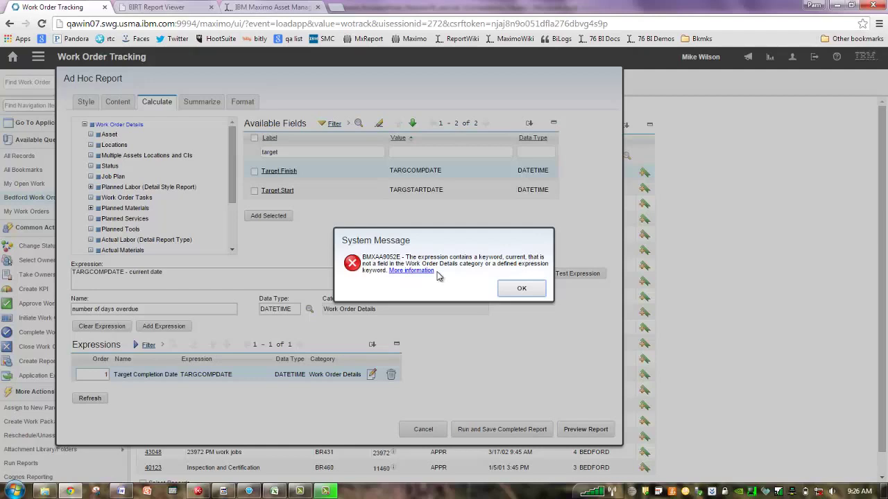
Dismiss the error and replace 'current date' with the DateTime variable, giving 'TARGCOMPDATE - &DATETIME&'.
left_click(517, 290)
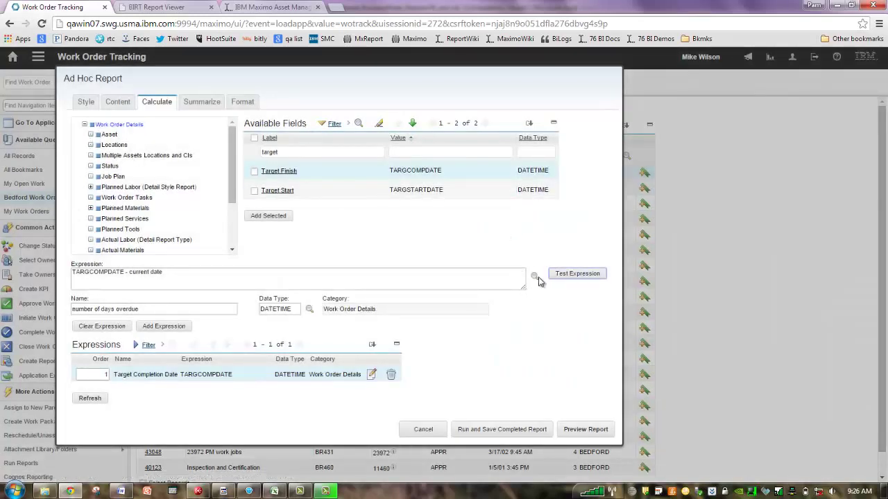
left_click(172, 270)
left_click_drag(171, 270, 131, 268)
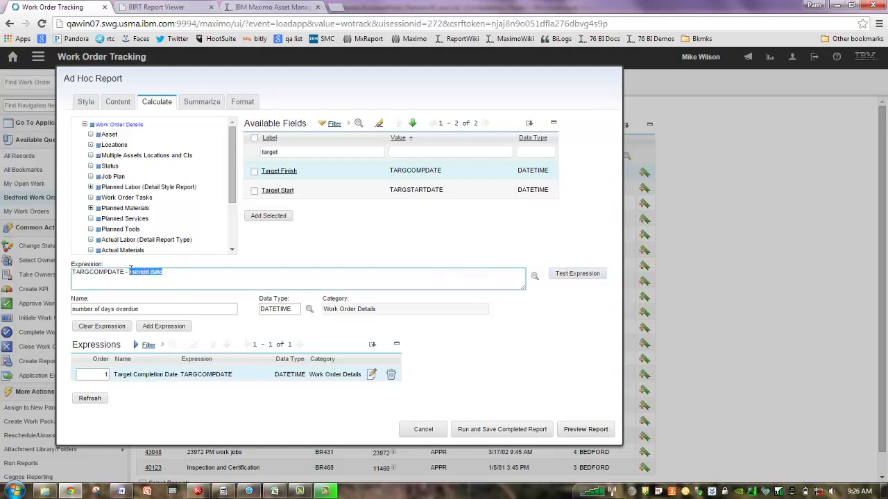
key("BackSpace")
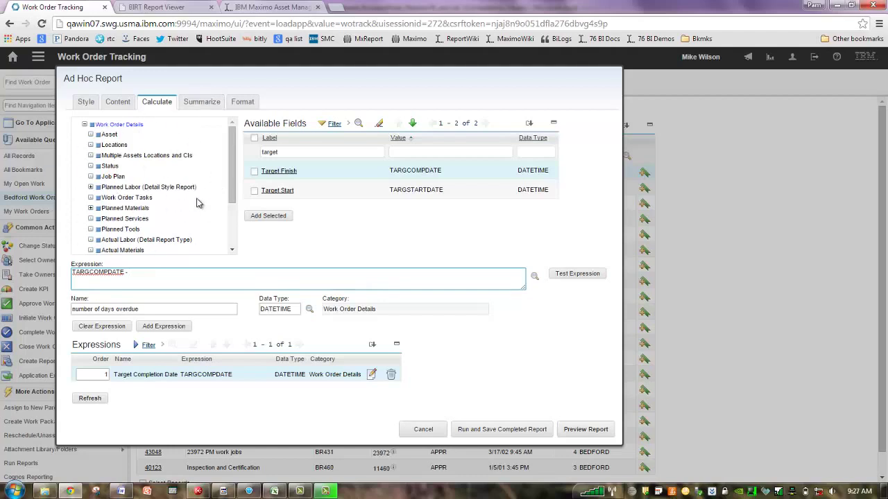
left_click(534, 278)
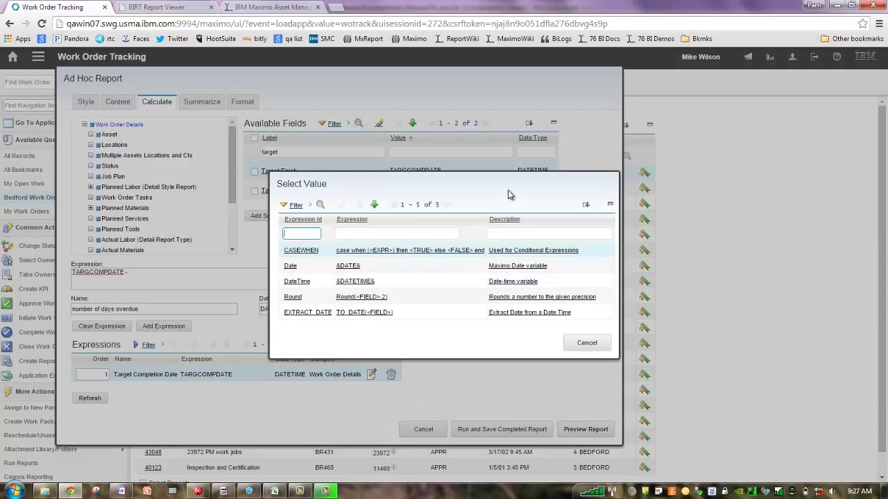
left_click_drag(500, 189, 402, 237)
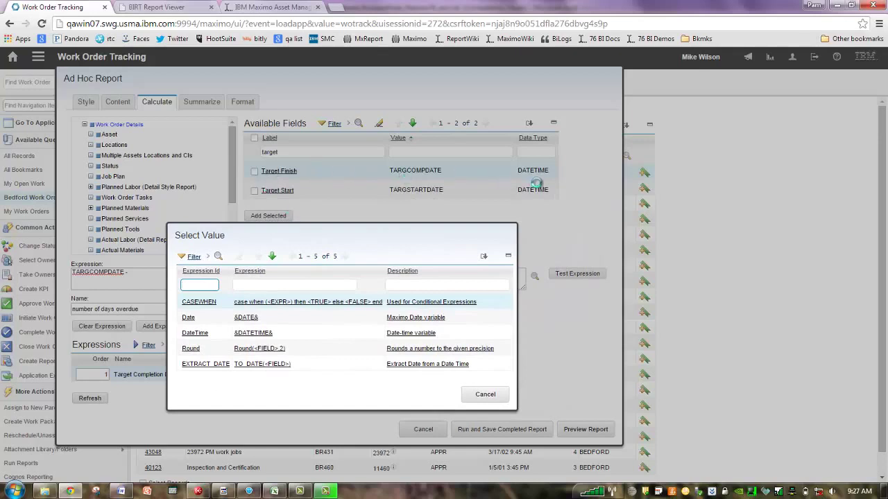
left_click(195, 333)
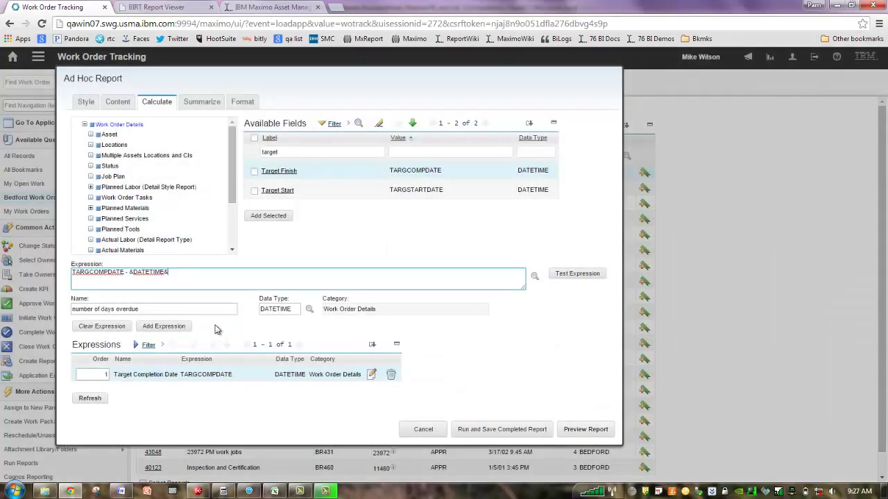
left_click(575, 274)
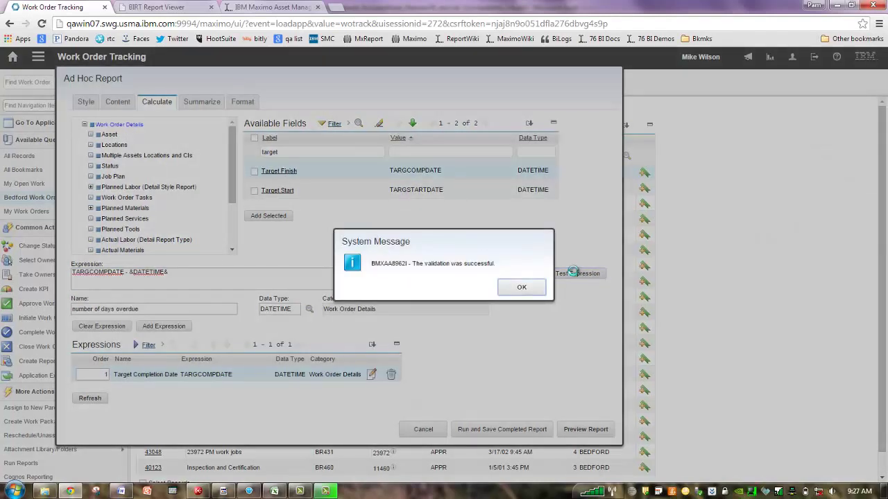
left_click(521, 289)
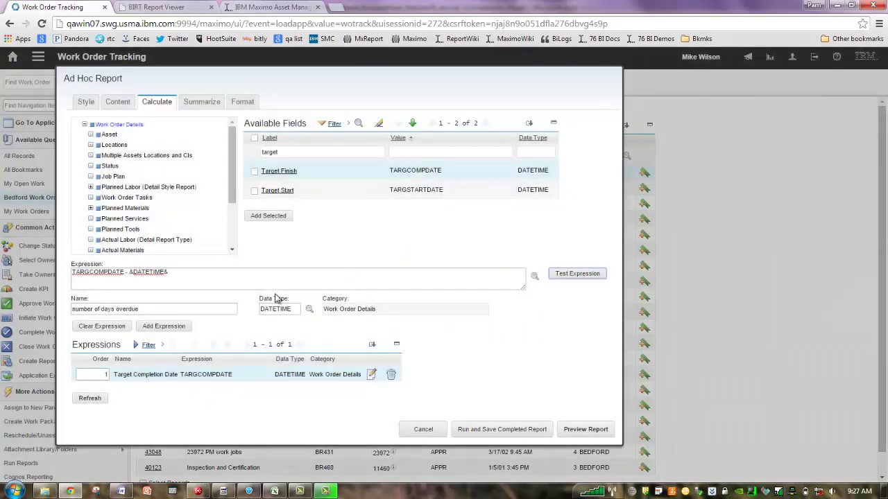
left_click(178, 328)
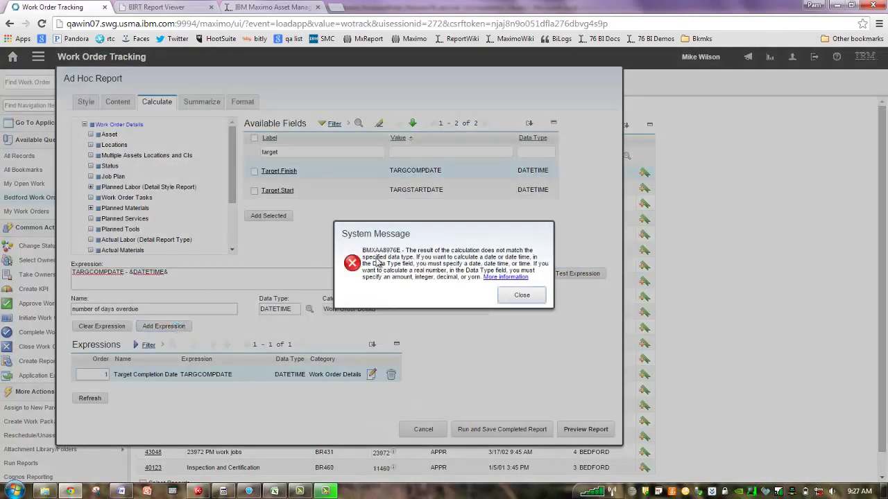
left_click_drag(445, 226, 332, 342)
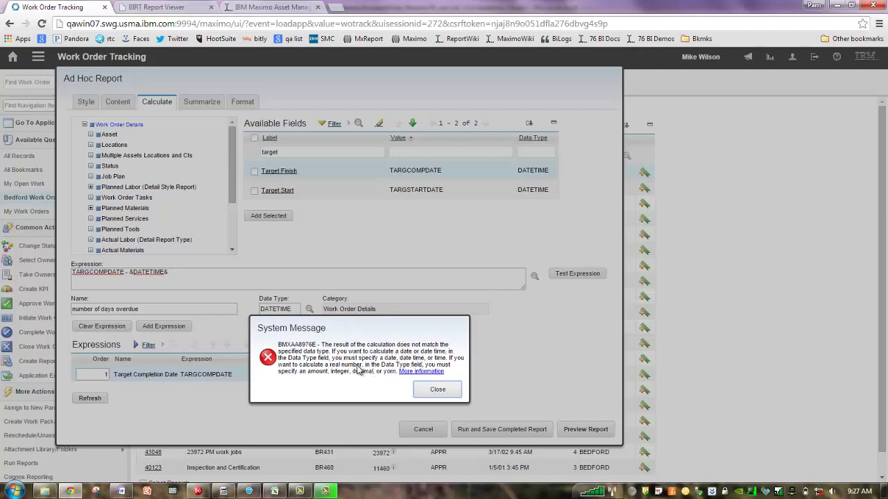
left_click(442, 389)
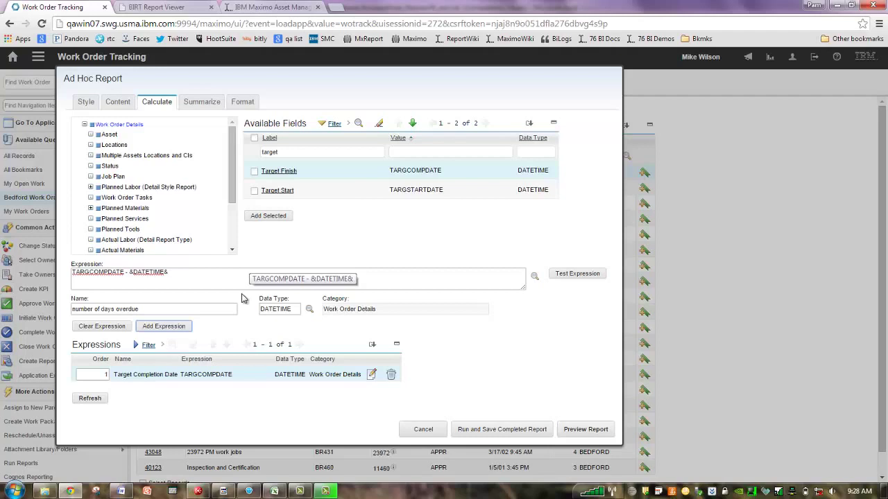
Add 'number of days overdue' with data type INTEGER, then preview the report in BIRT Report Viewer.
left_click(310, 309)
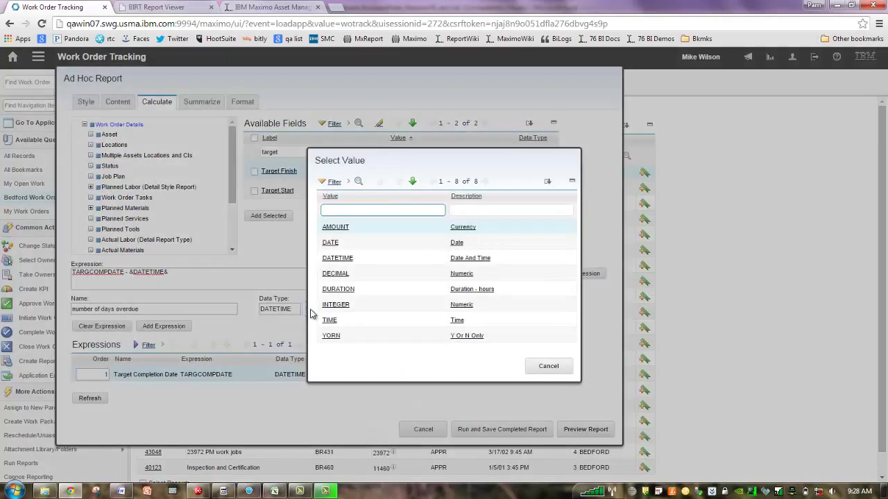
left_click(335, 305)
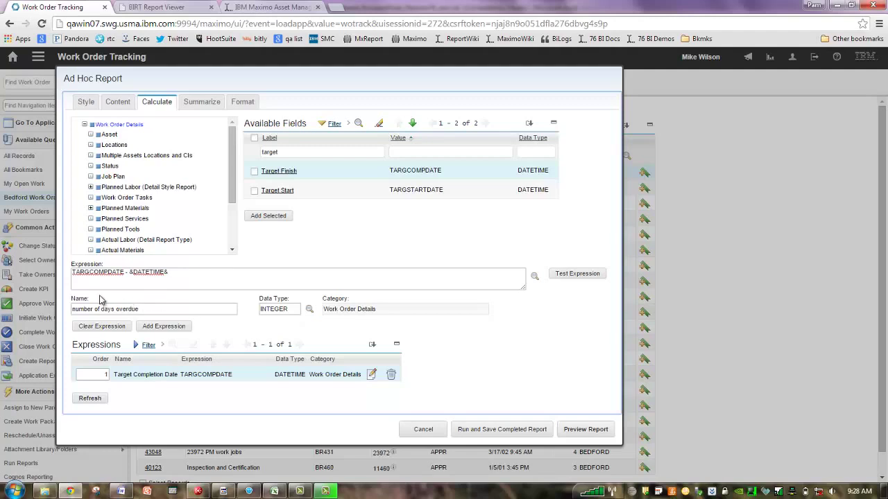
left_click(179, 327)
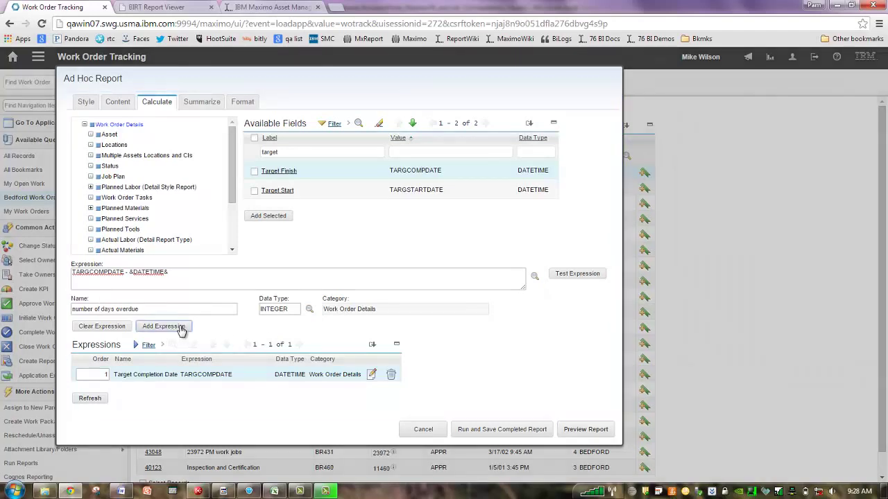
left_click(178, 326)
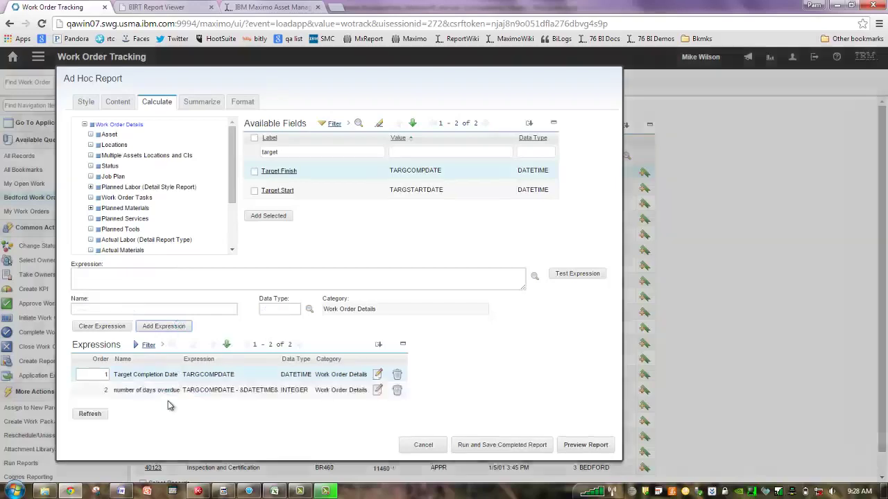
left_click(585, 444)
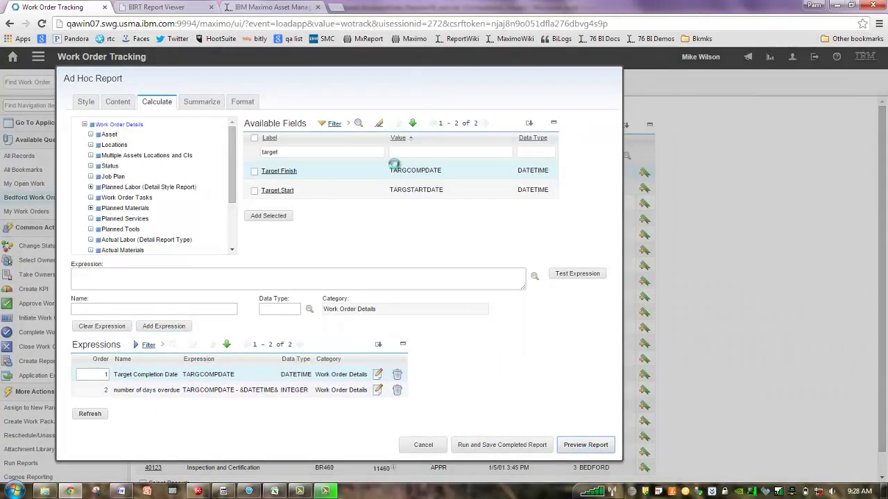
left_click(179, 8)
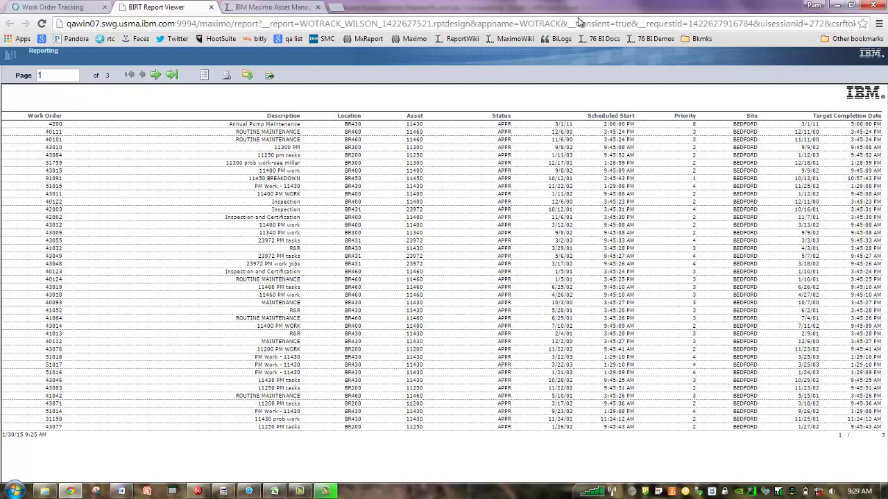
Regenerate the BIRT preview to show the number of days overdue column, then go back to the Ad Hoc Report.
left_click(76, 7)
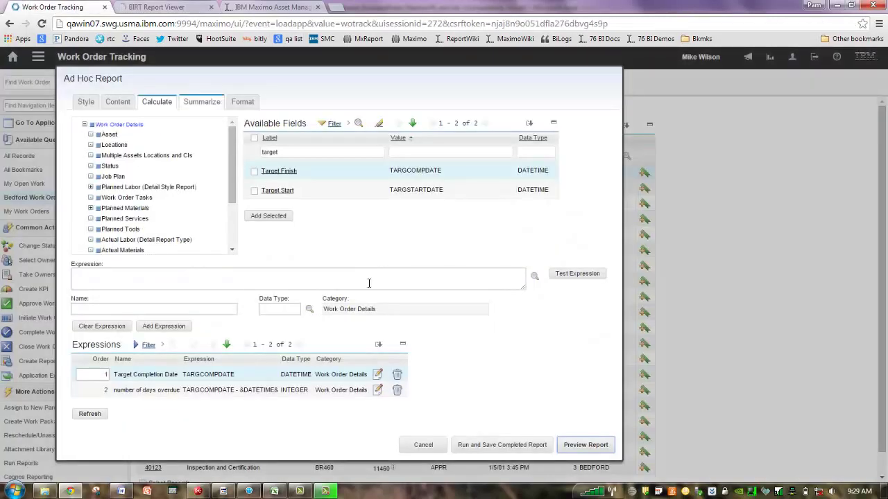
left_click(586, 445)
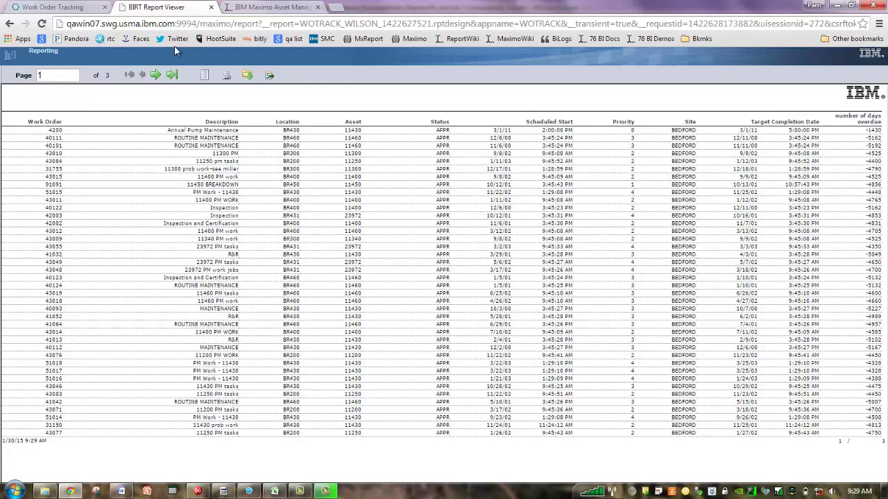
left_click(84, 9)
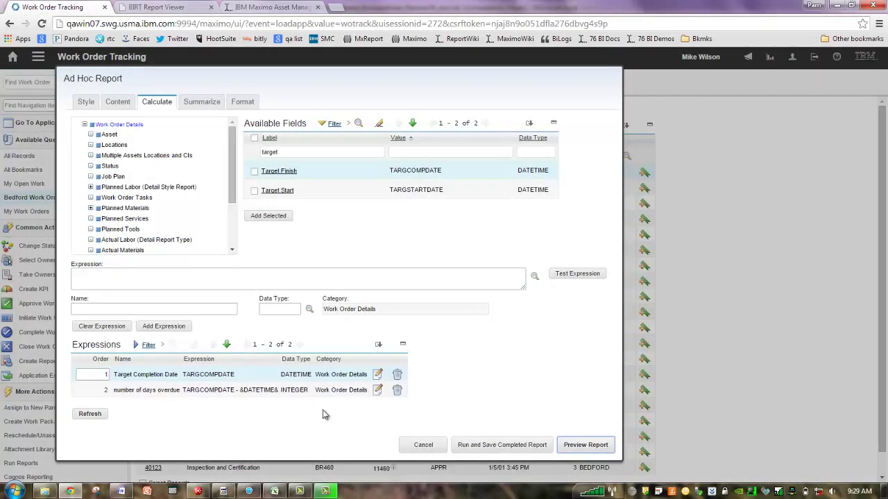
Review the Data Type rules D44:D47 in the Excel calculate sheet, then bring up the Word guide's BIRT data mapping section.
left_click(279, 492)
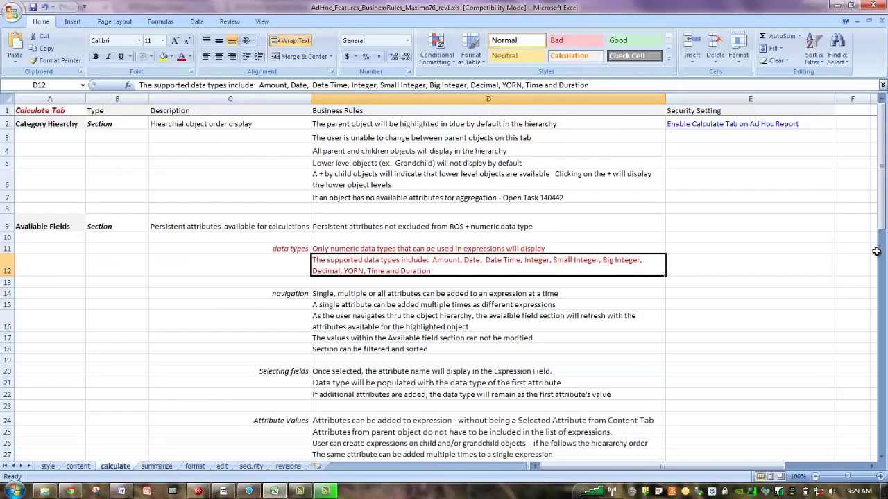
left_click_drag(883, 220, 884, 360)
left_click(592, 281)
left_click_drag(591, 282, 591, 333)
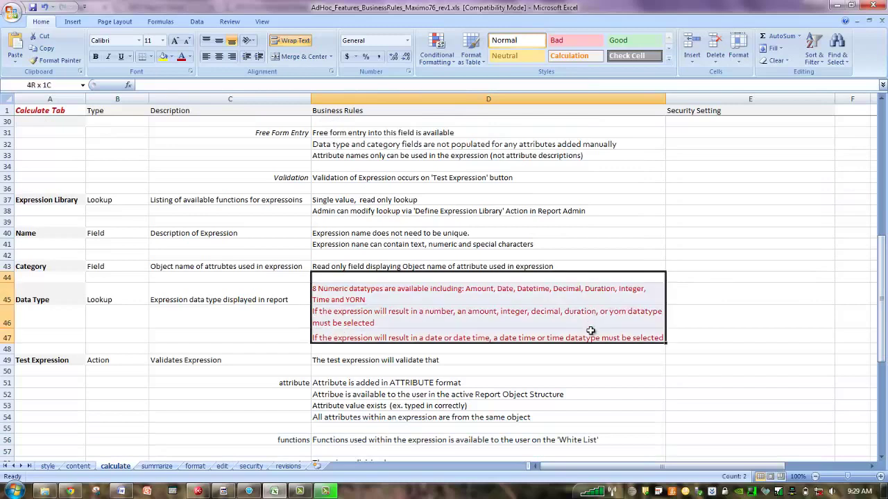
left_click(699, 311)
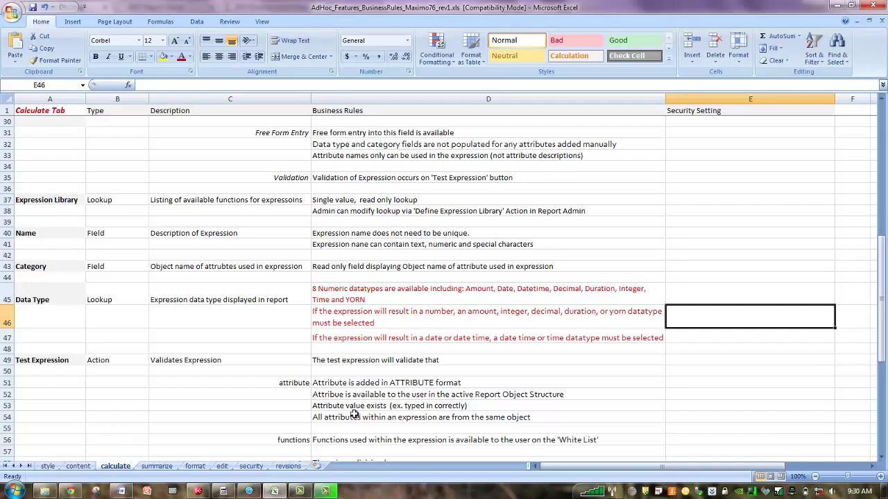
left_click(127, 491)
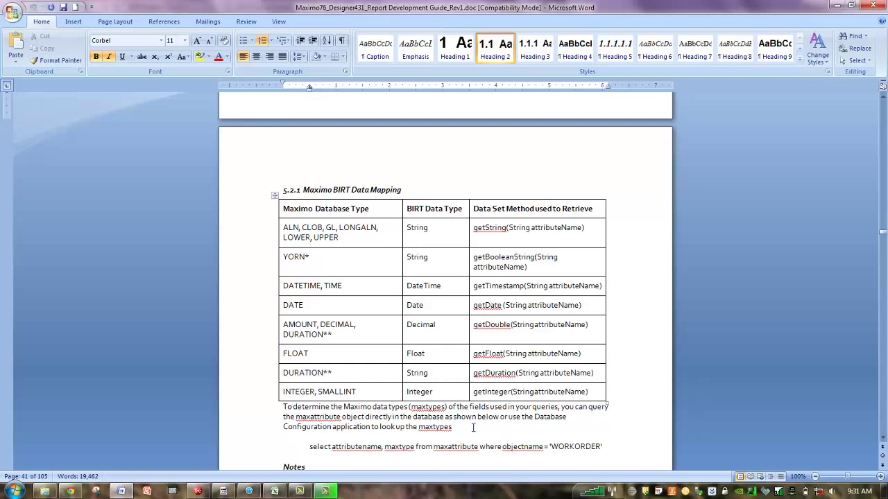
Load the days overdue expression for editing and move TARGCOMPDATE after &DATETIME& -.
left_click(70, 491)
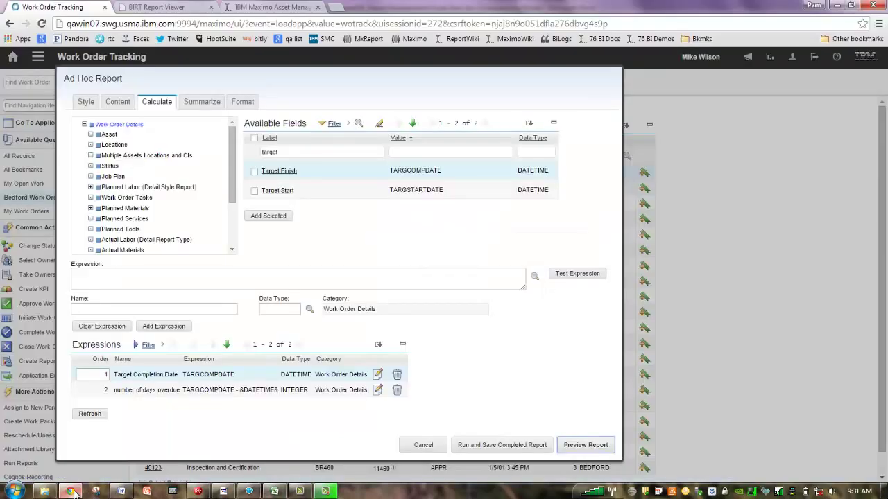
left_click(378, 391)
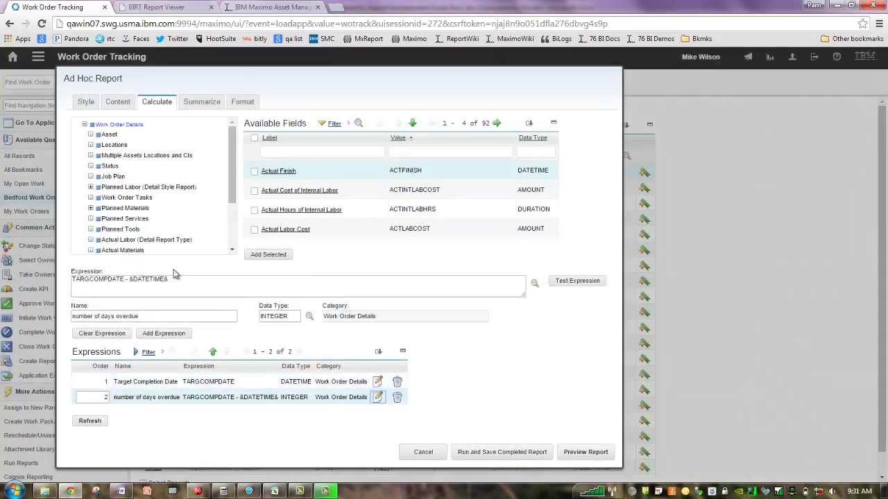
left_click_drag(131, 280, 72, 280)
key("ctrl+c")
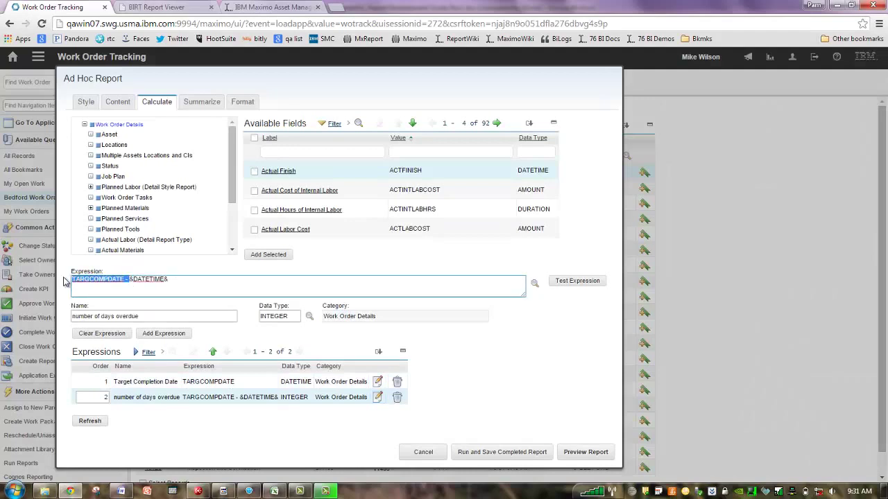
key("BackSpace")
type("-")
key("ctrl+v")
key("BackSpace")
key("BackSpace")
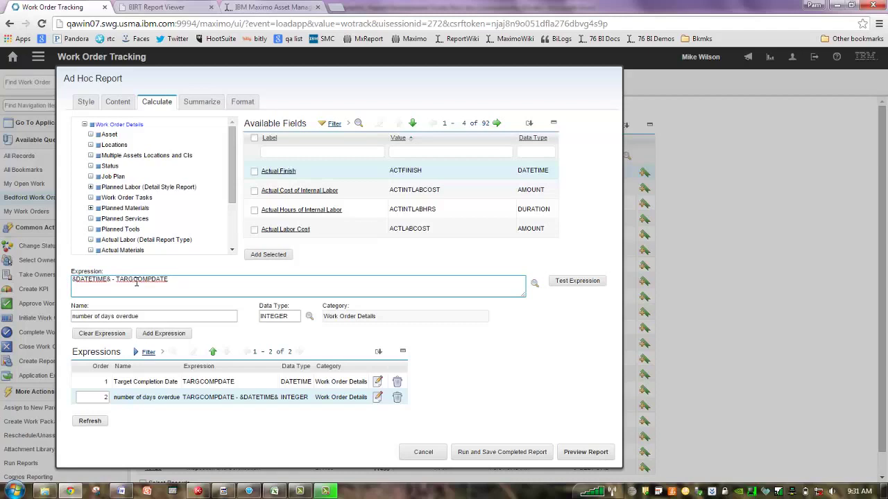
Wrap the expression in parentheses and append 7: (&DATETIME& - TARGCOMPDATE)7.
key("BackSpace")
type(")")
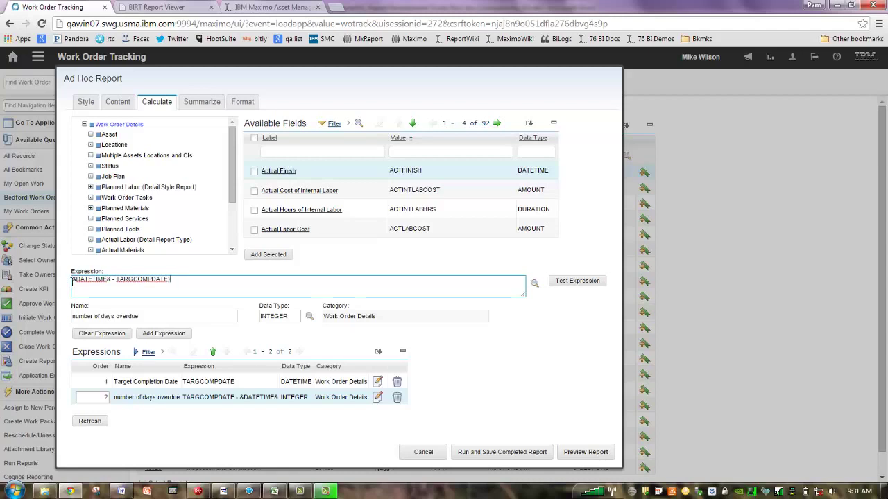
left_click(72, 280)
type("(")
left_click(185, 278)
type("7")
Rename the expression from days overdue to number of weeks overdue.
left_click(116, 315)
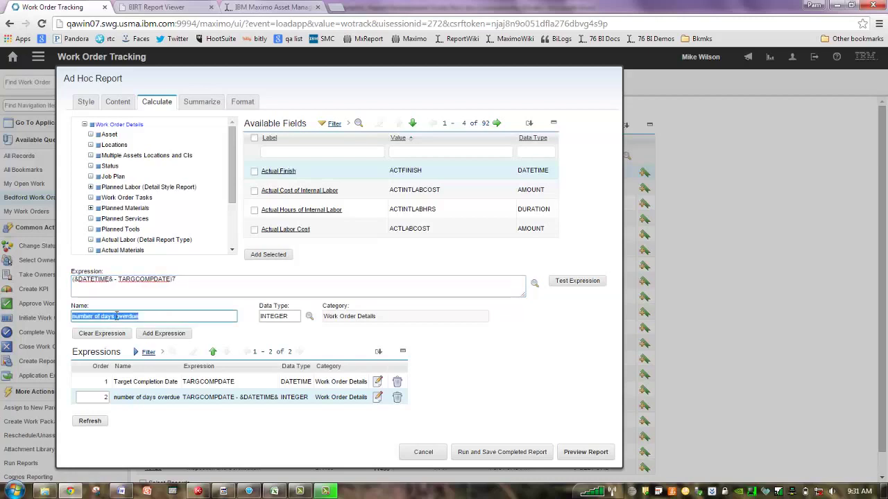
left_click(117, 316)
key("BackSpace")
key("BackSpace")
key("BackSpace")
key("BackSpace")
key("BackSpace")
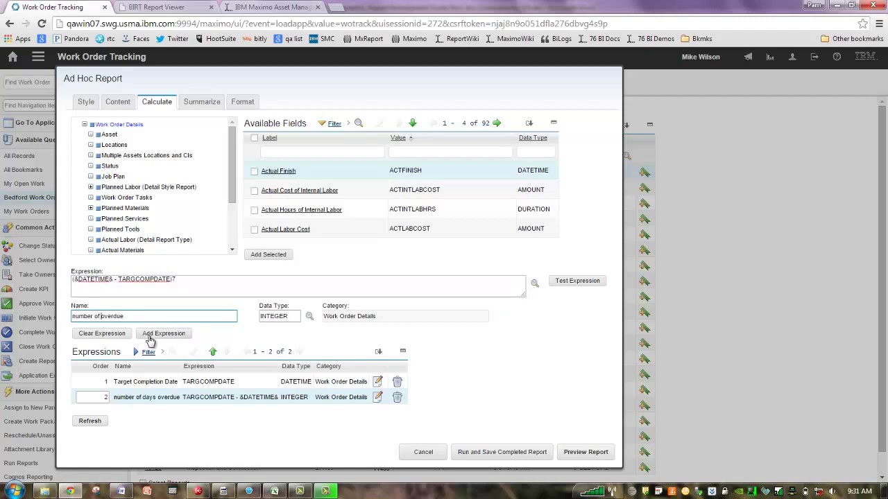
type("weeks")
Dismiss the BMXAA9017E error, correct the expression to (&DATETIME& - TARGCOMPDATE)/7 and add it.
left_click(148, 335)
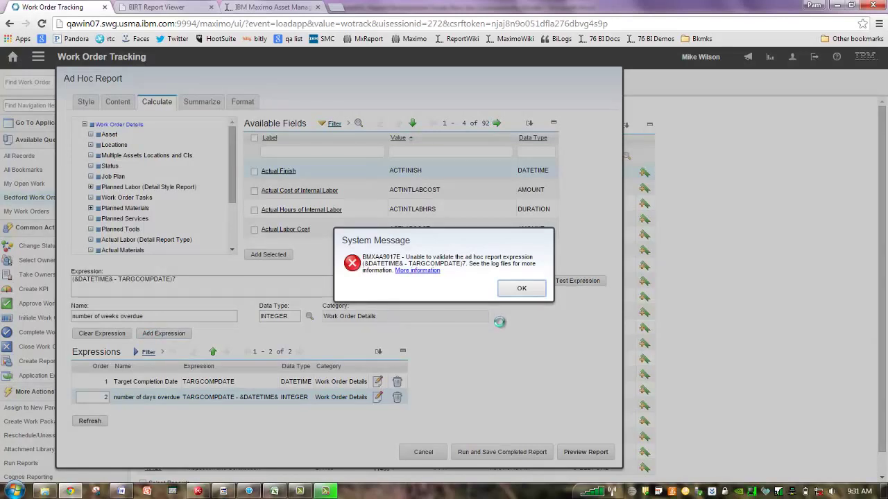
left_click(515, 293)
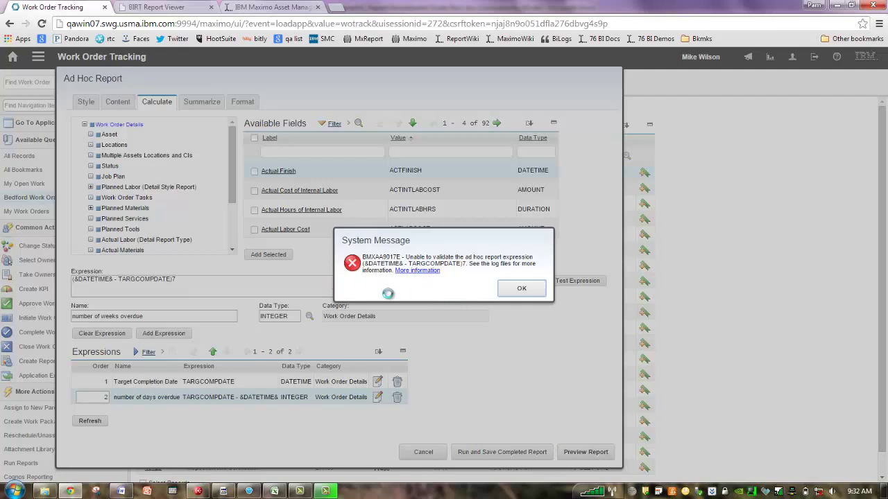
key("Return")
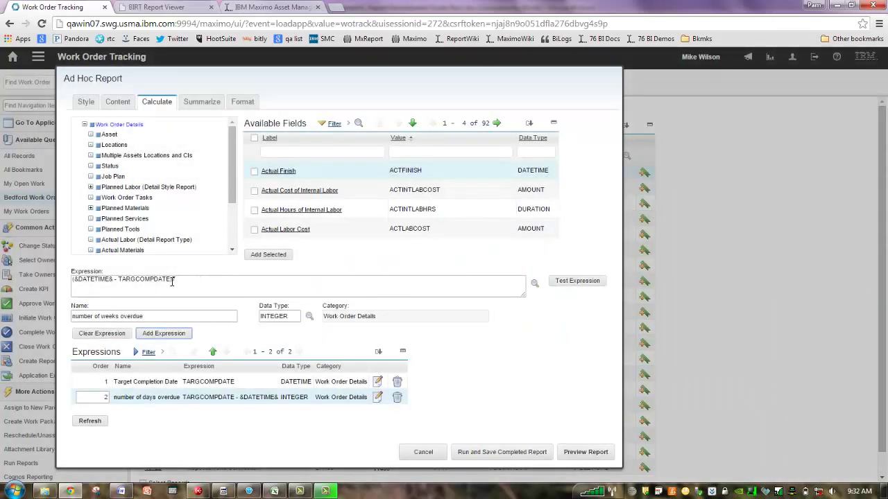
double_click(170, 280)
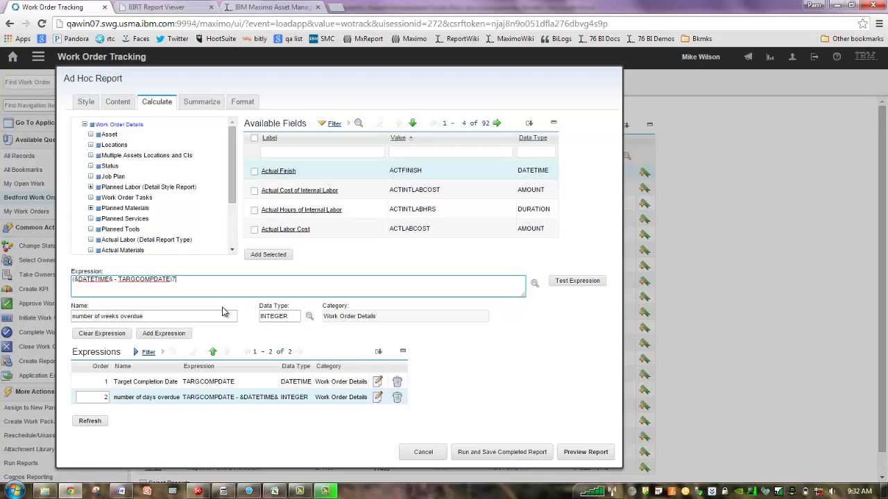
key("BackSpace")
type("7")
left_click(164, 338)
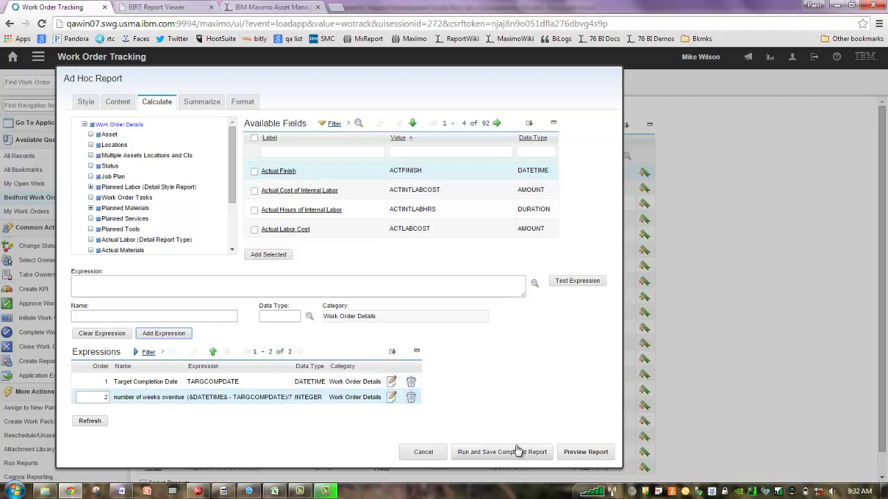
Preview the report, then reload the number of weeks overdue expression for review.
left_click(598, 453)
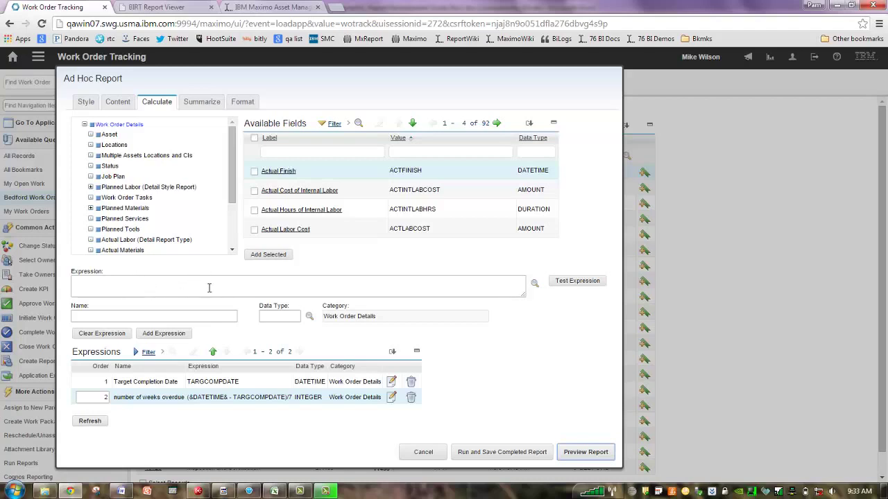
left_click(391, 398)
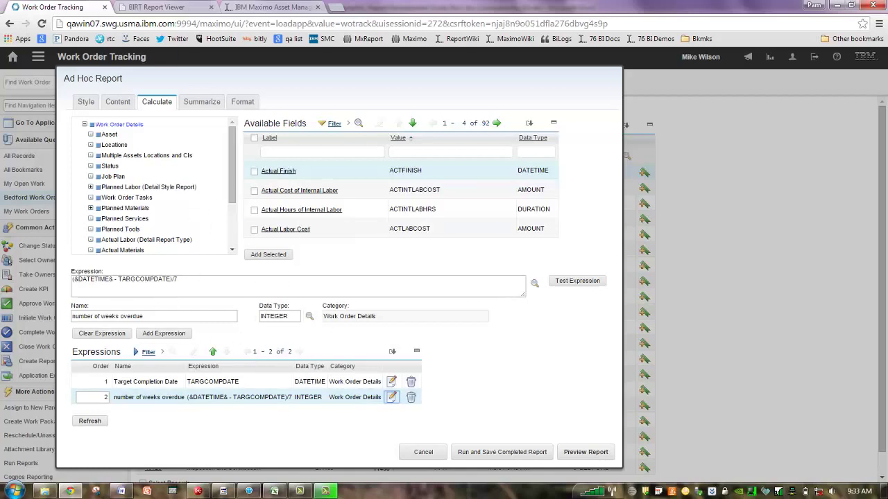
left_click(171, 11)
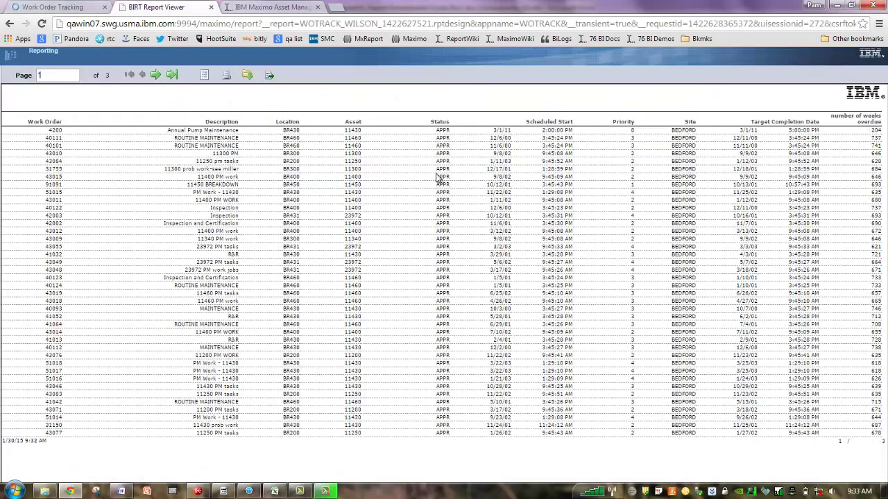